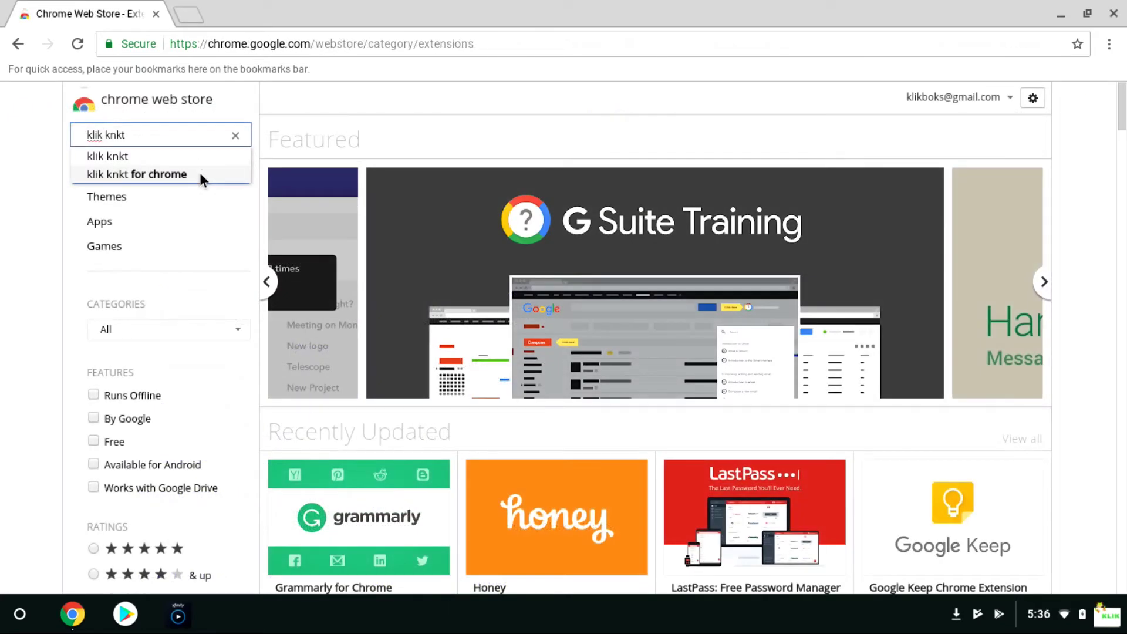
# Pick the 'klik knkt for chrome' search suggestion to open its store listing.
pyautogui.click(200, 173)
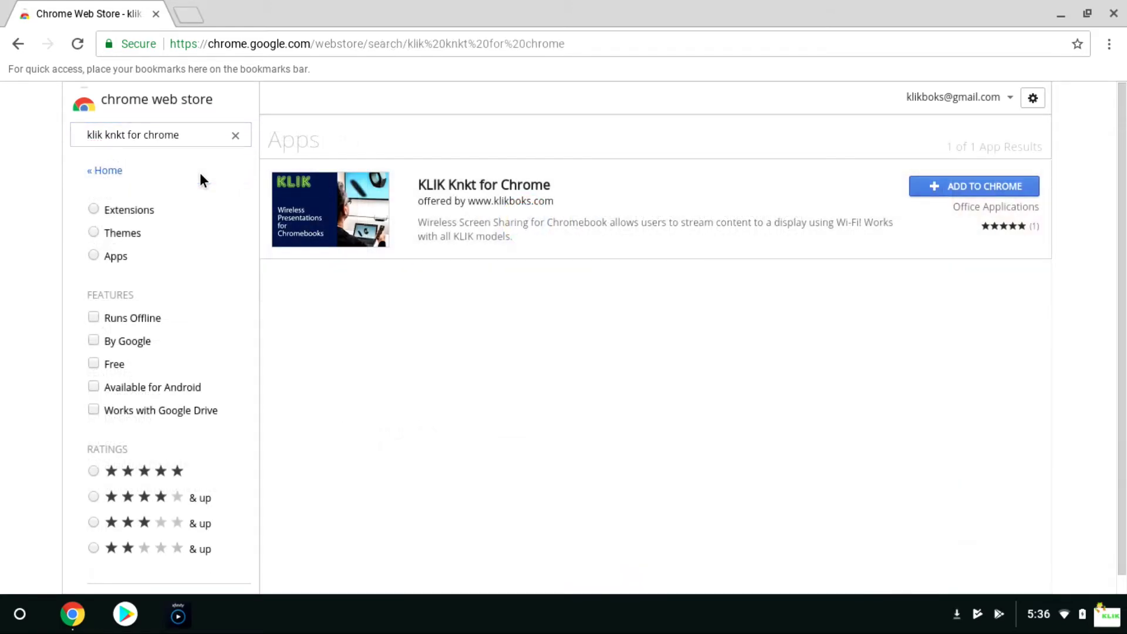
# Add KLIK Knkt for Chrome from its listing and approve its permissions with Add app.
pyautogui.click(468, 186)
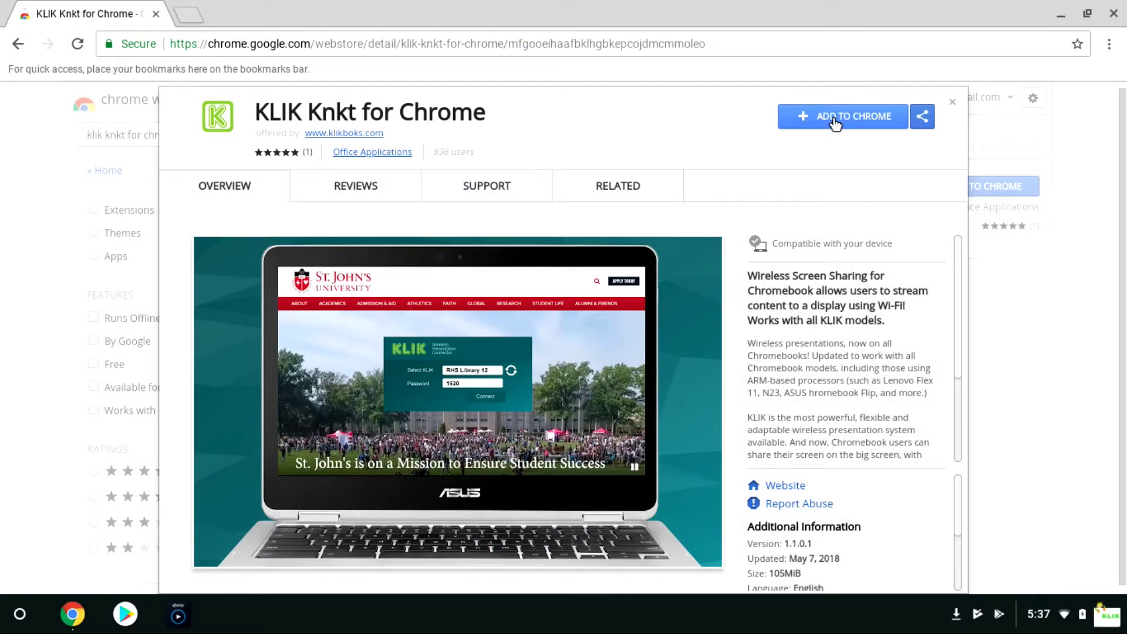
pyautogui.click(834, 119)
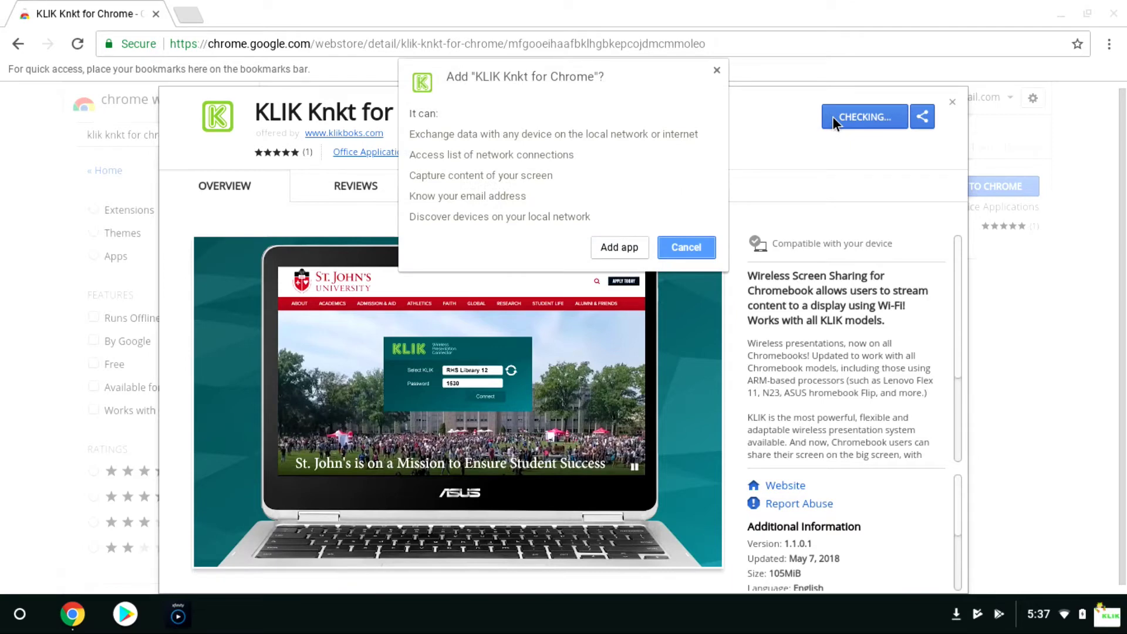
pyautogui.click(618, 247)
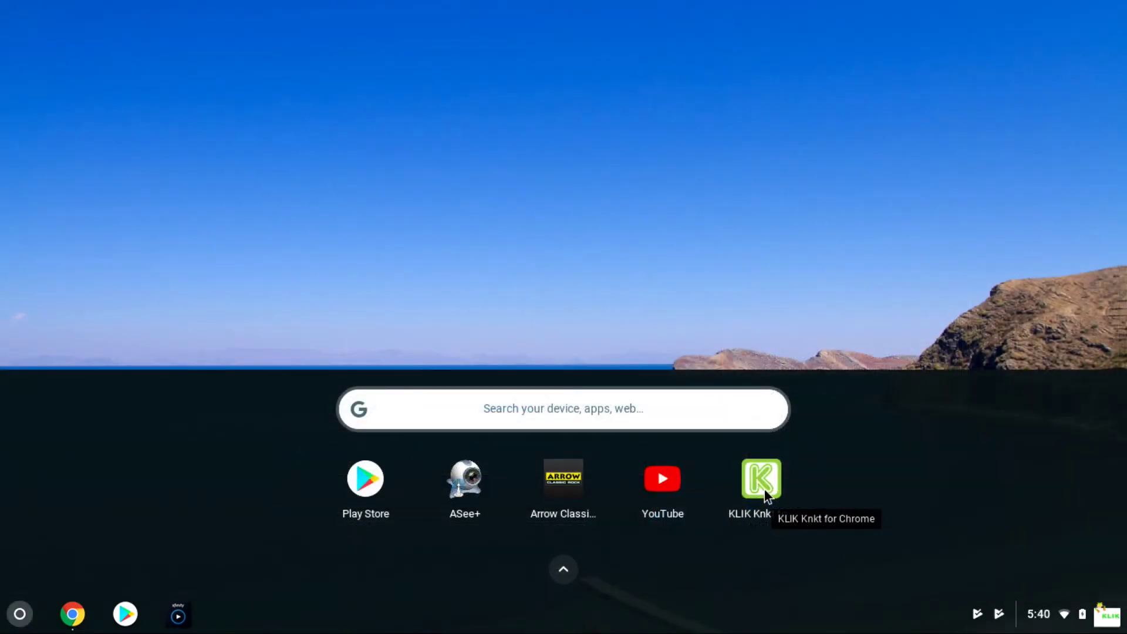
pyautogui.click(760, 483)
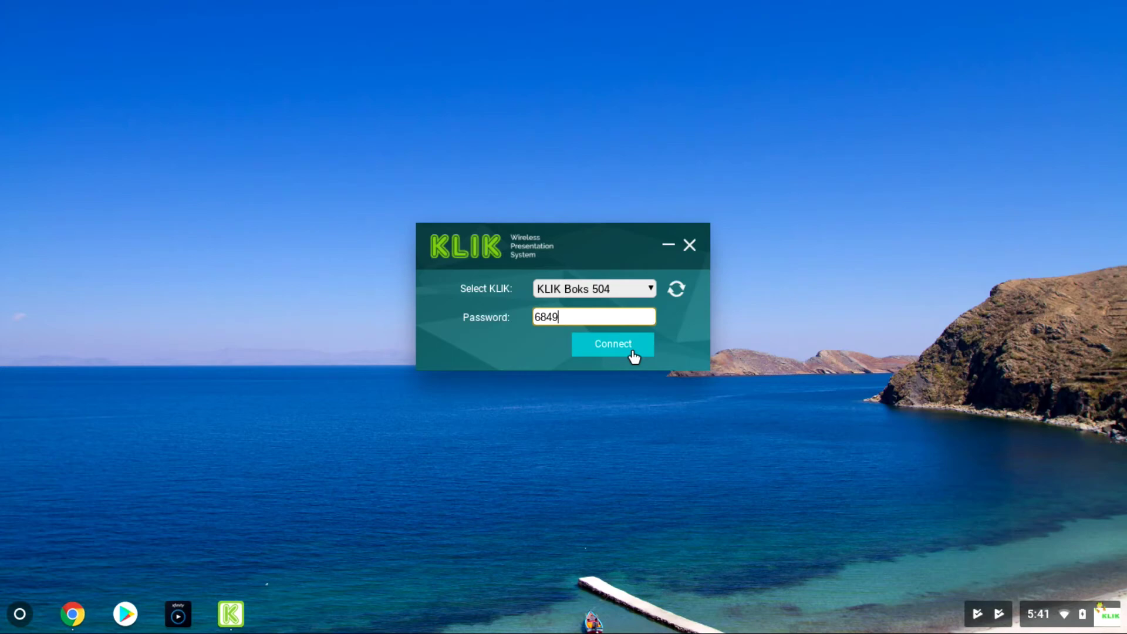
pyautogui.click(632, 347)
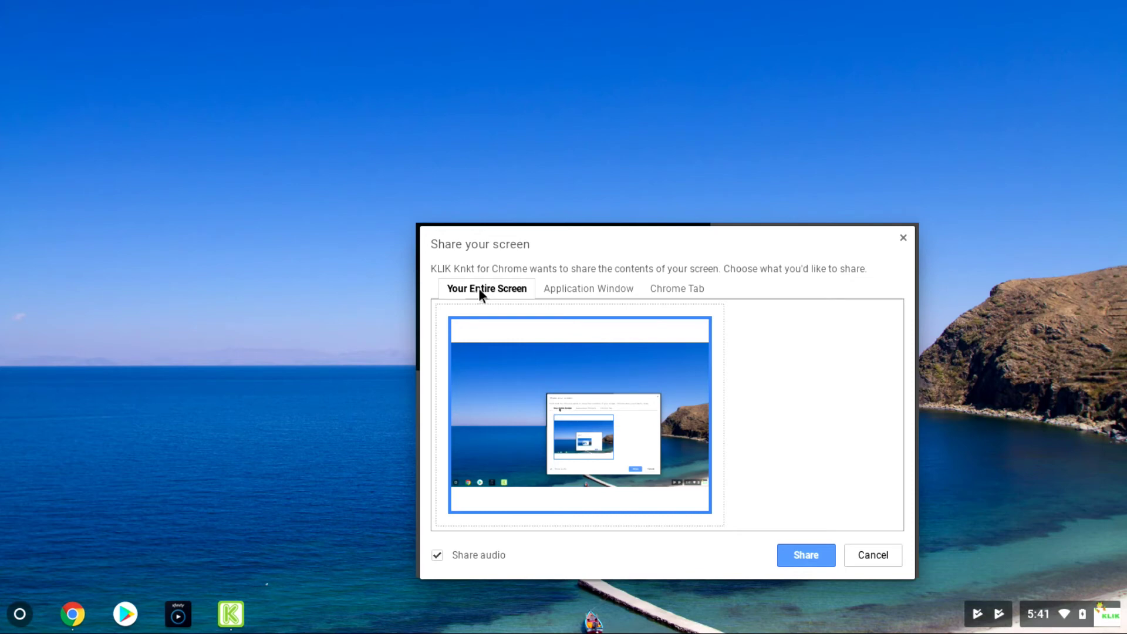
# Preview the application window and browser tab options, then share Your Entire Screen.
pyautogui.click(558, 288)
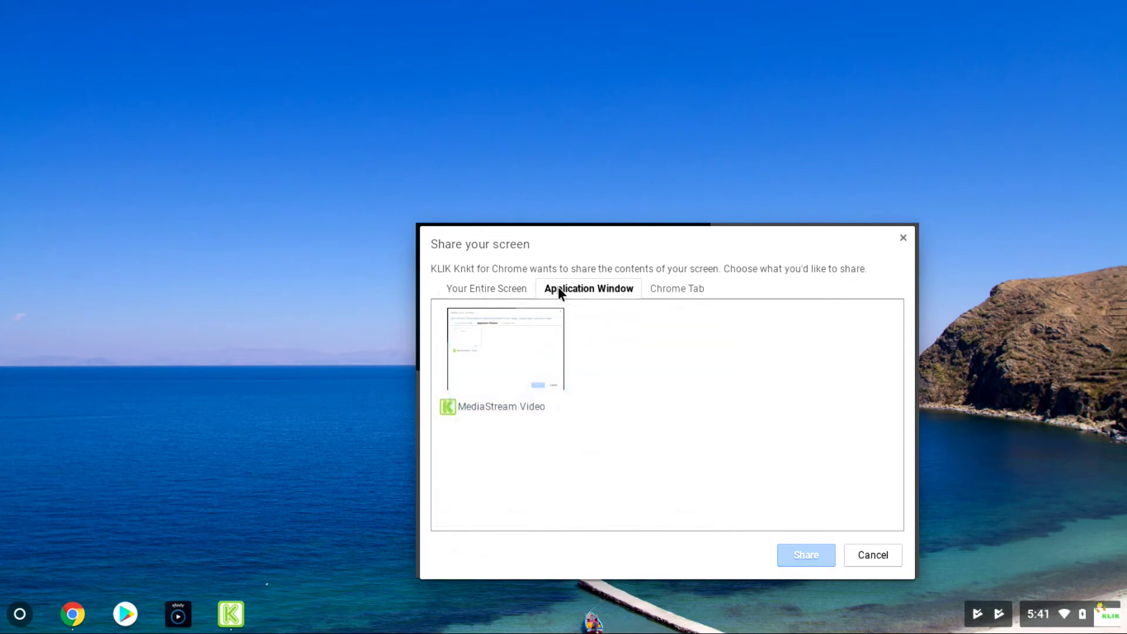
pyautogui.click(677, 288)
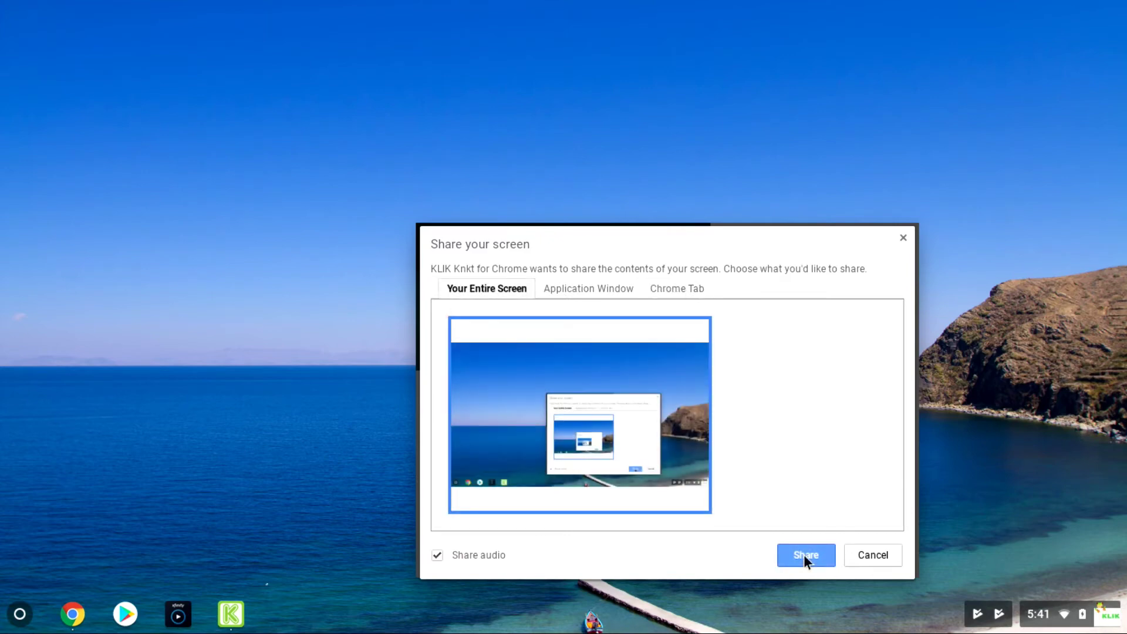
pyautogui.click(804, 554)
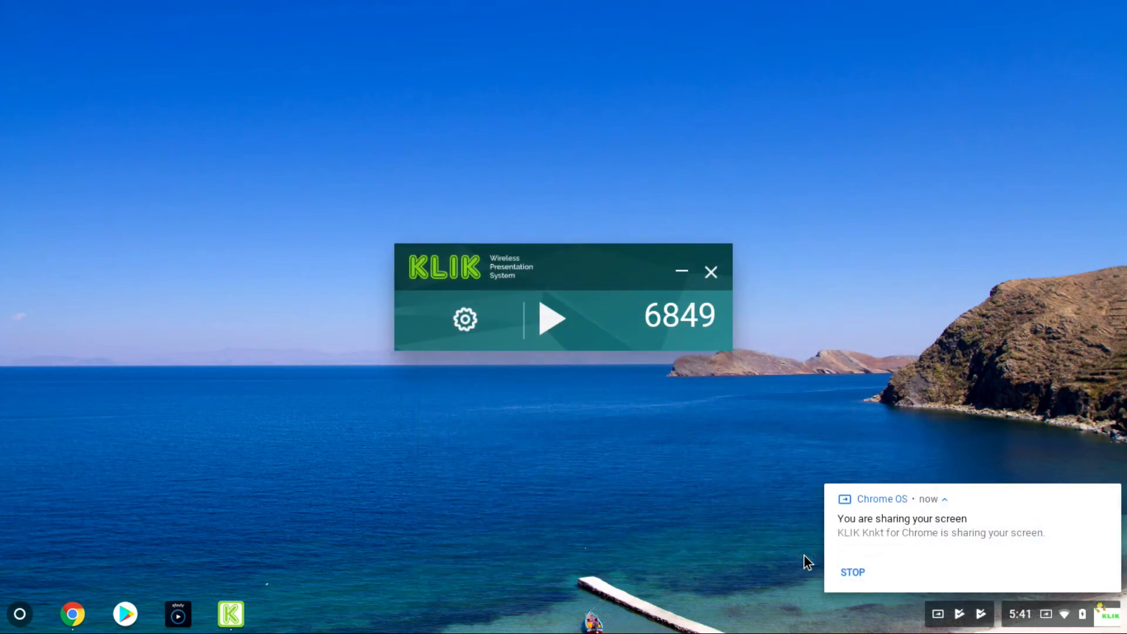
# Play the screen on the box, dismiss the sharing notification, then stop presenting.
pyautogui.click(549, 319)
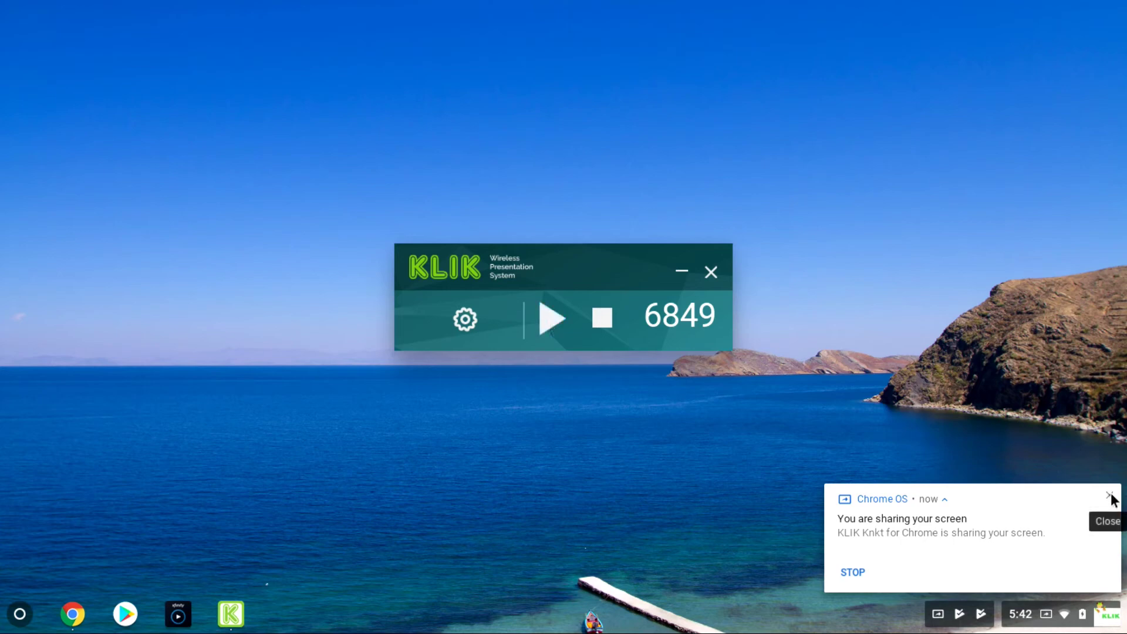
pyautogui.click(1111, 498)
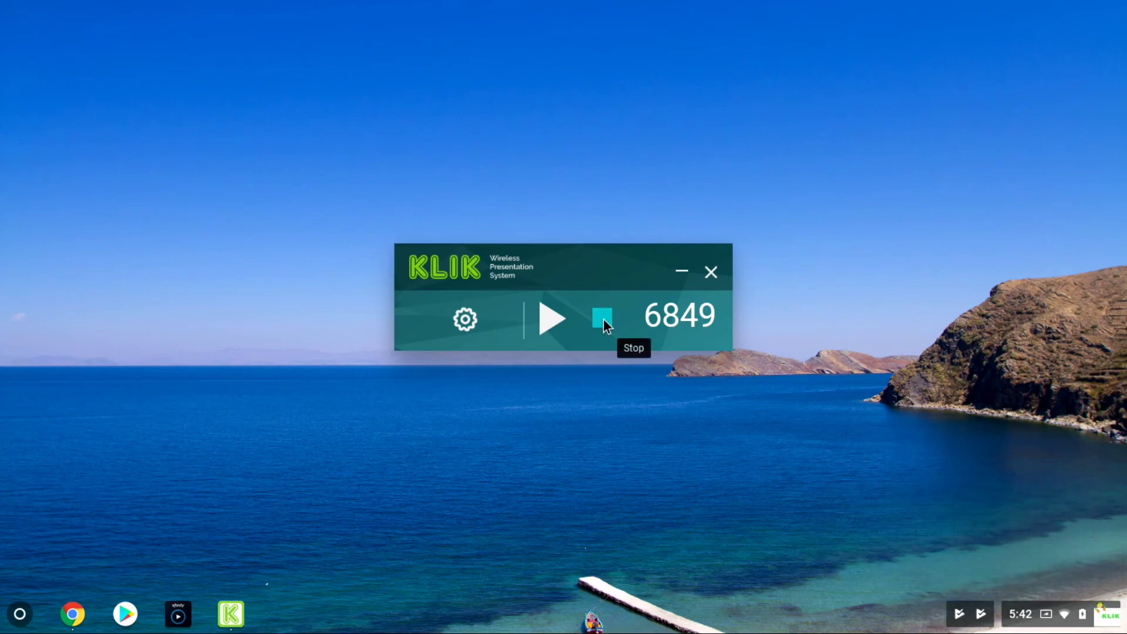
pyautogui.click(603, 319)
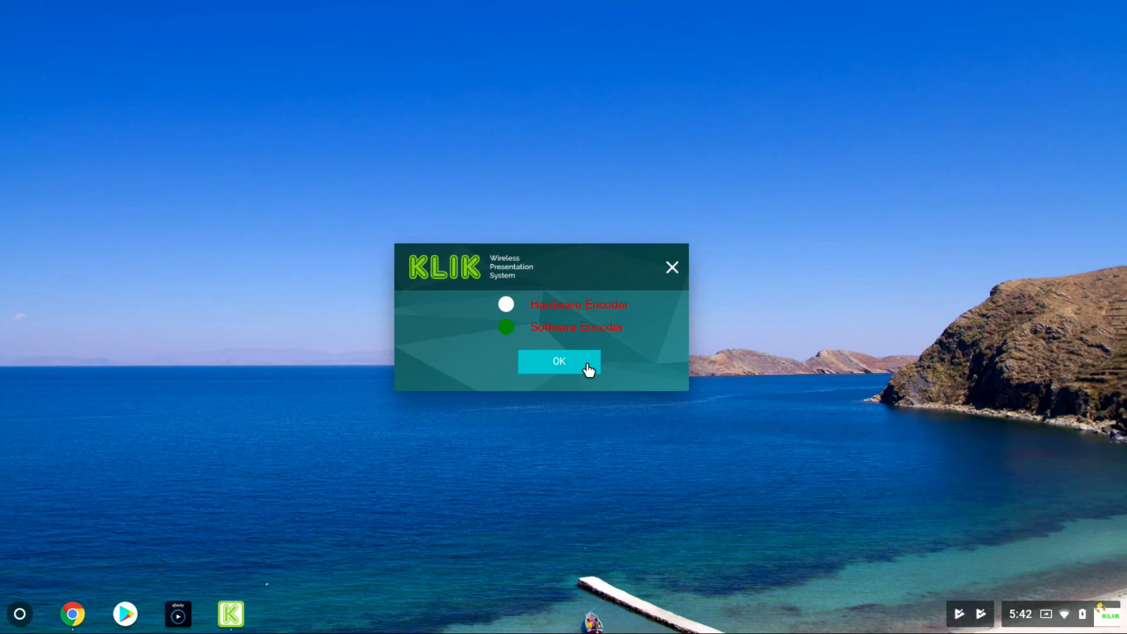
# Confirm Software Encoder with OK and close the KLIK player window.
pyautogui.click(588, 364)
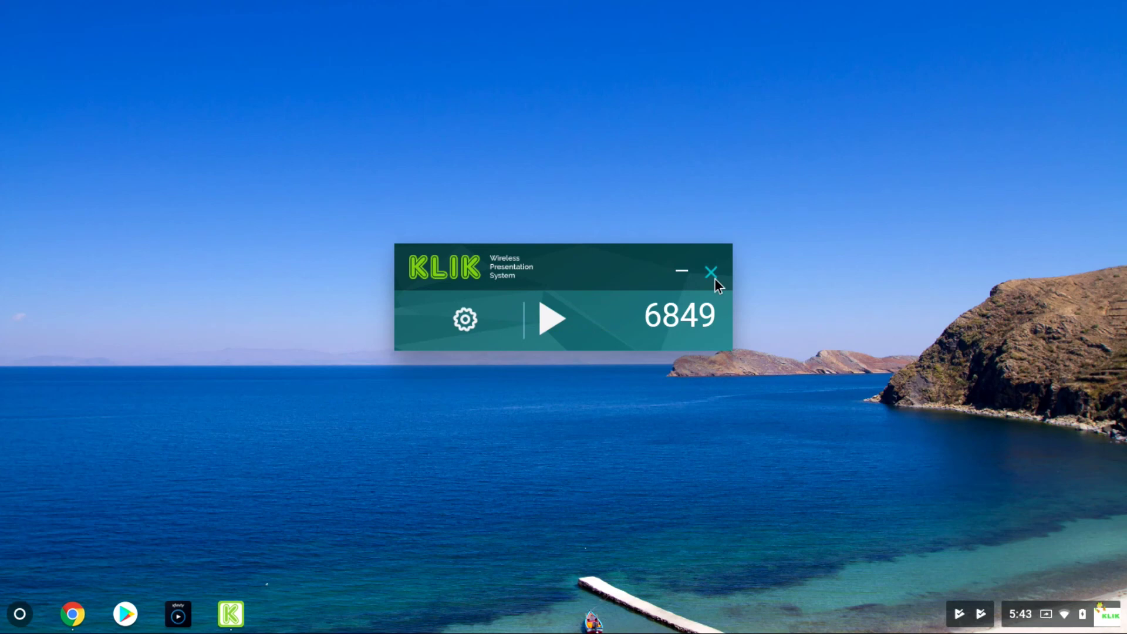
pyautogui.click(714, 275)
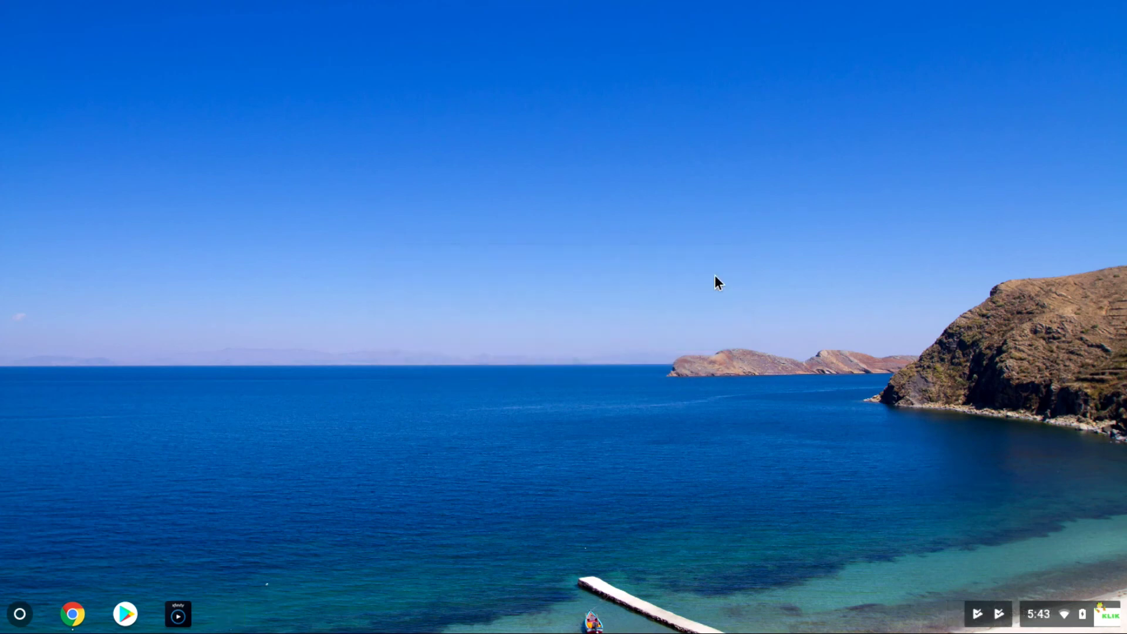